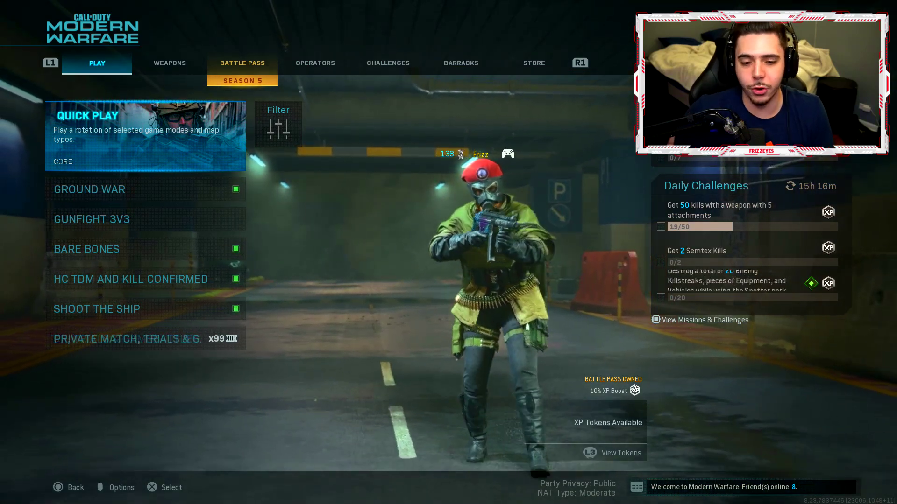
Open the controller options and review the Controls settings from Invert Vertical Look through Controller Vibration
{"action": "key", "text": "Escape"}
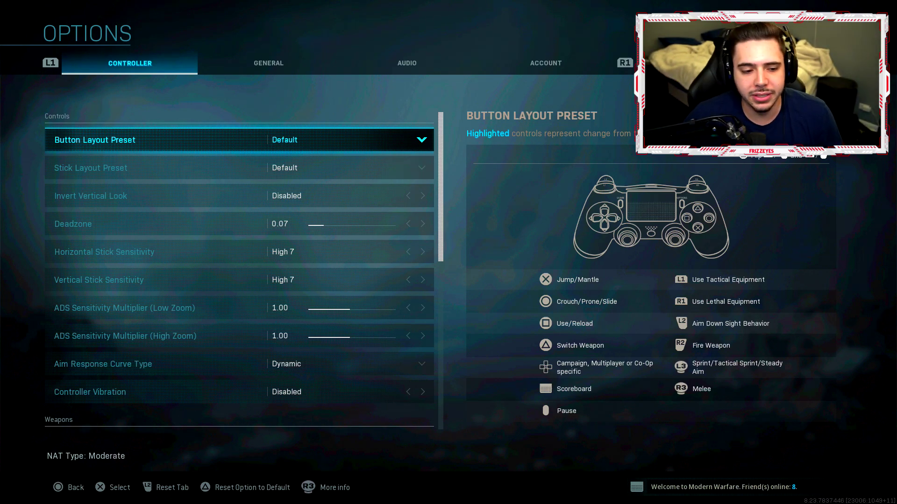
{"action": "left_click", "coordinate": [91, 196]}
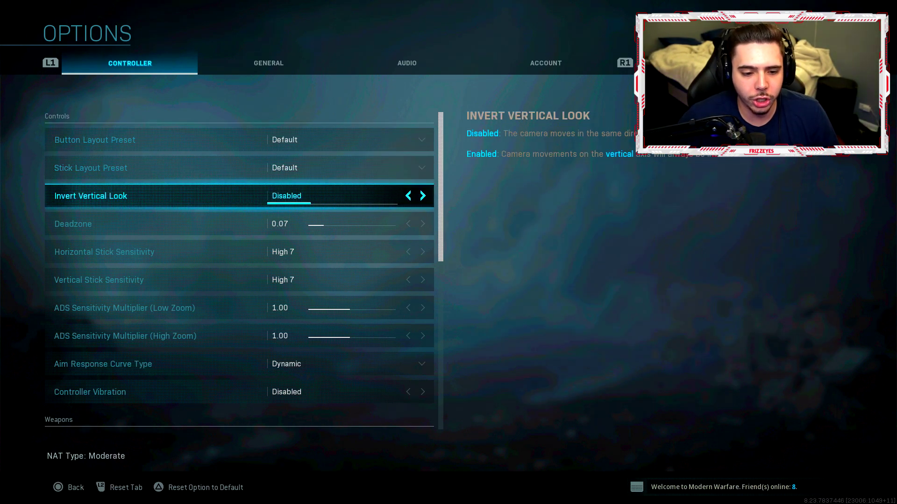
{"action": "left_click", "coordinate": [73, 224]}
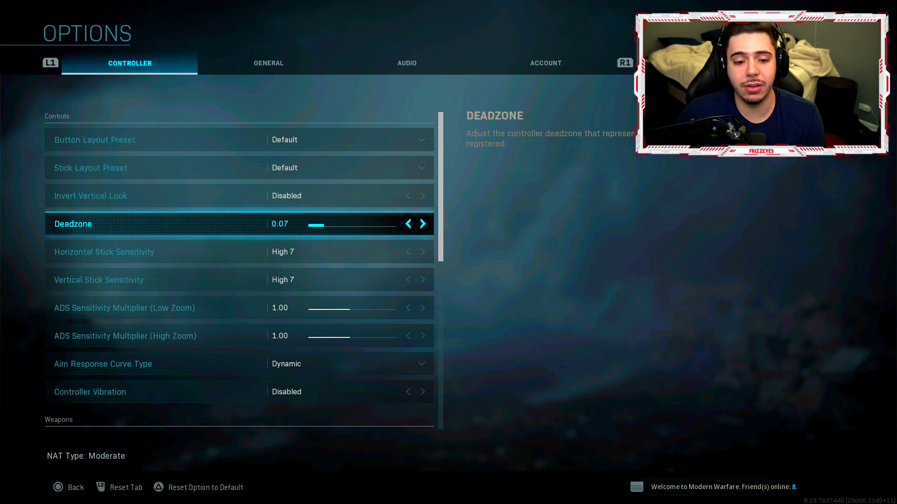
{"action": "left_click", "coordinate": [104, 251]}
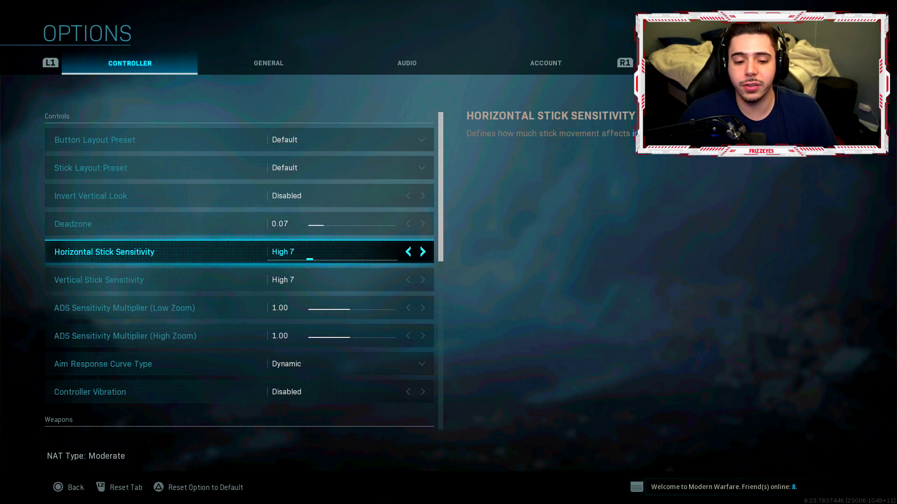
{"action": "left_click", "coordinate": [99, 280]}
{"action": "left_click", "coordinate": [104, 252]}
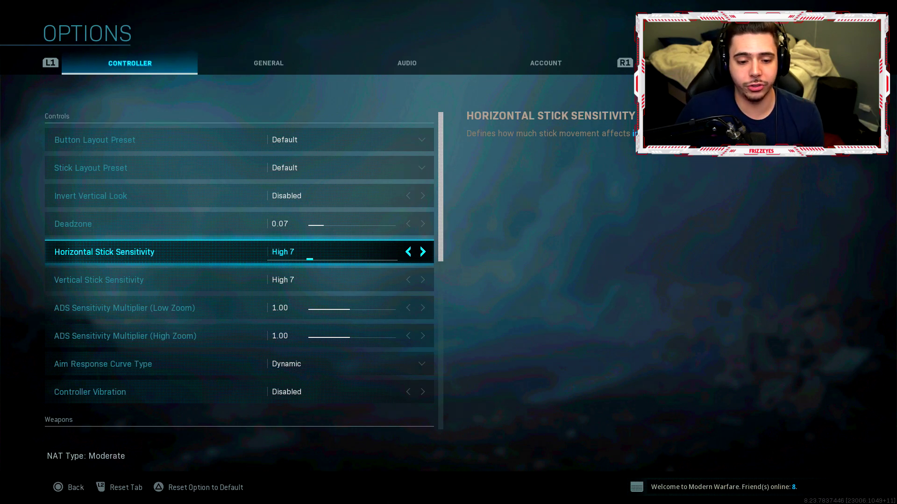
{"action": "key", "text": "Down"}
{"action": "key", "text": "Down"}
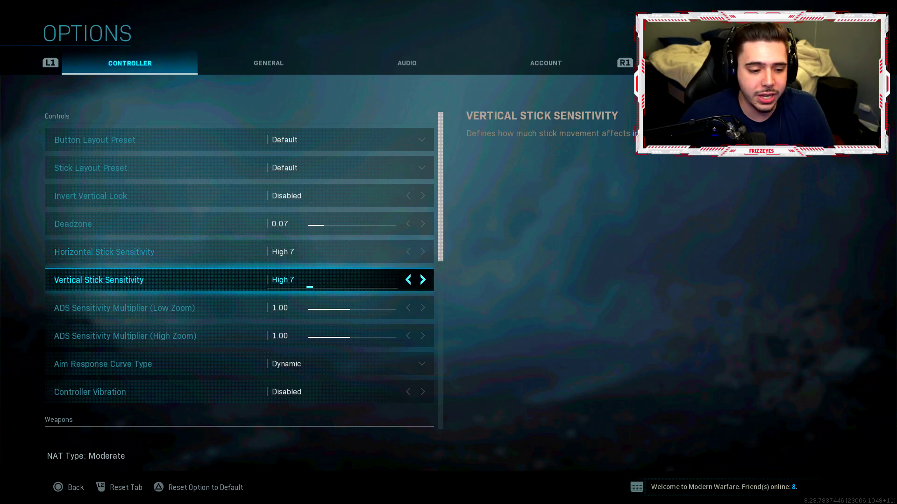
{"action": "key", "text": "Down"}
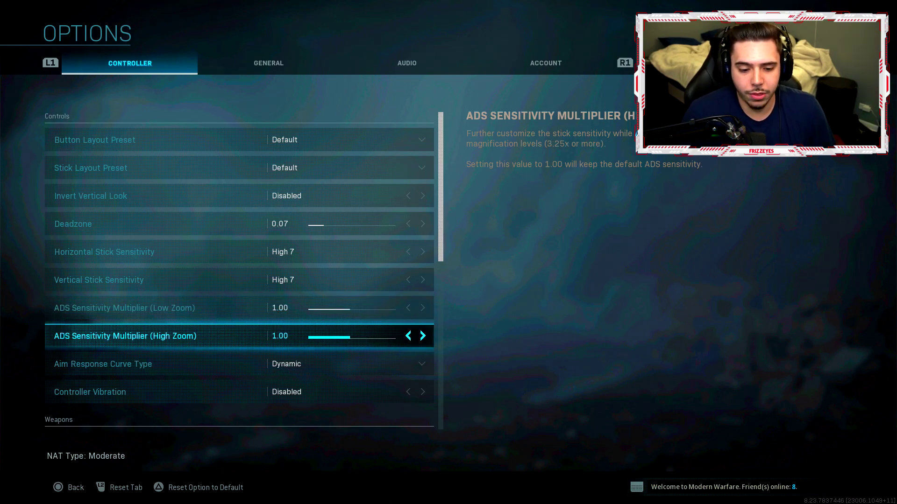
{"action": "key", "text": "Down"}
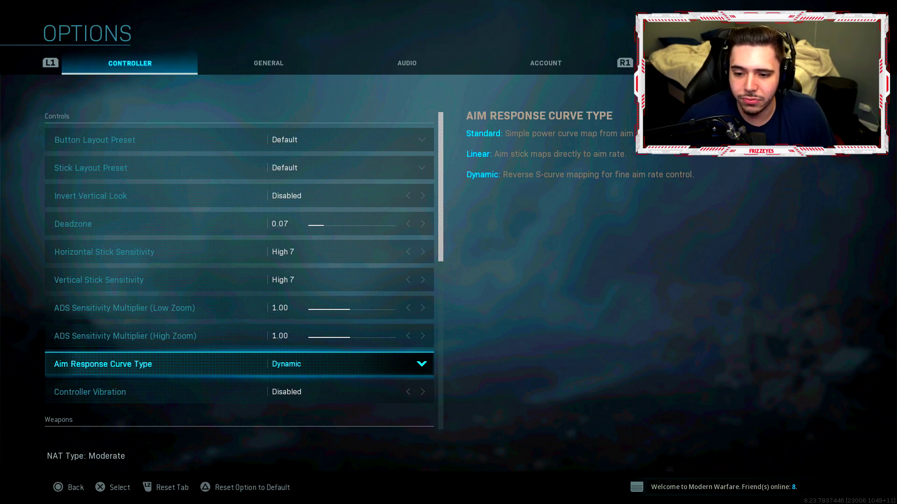
{"action": "key", "text": "Down"}
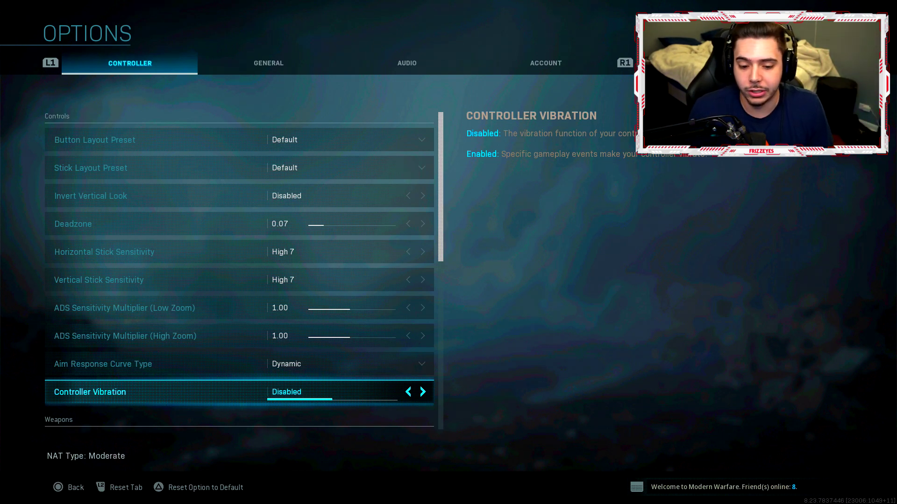
Review the Weapons settings from Aim Assist through Equipment Behavior
{"action": "key", "text": "Down"}
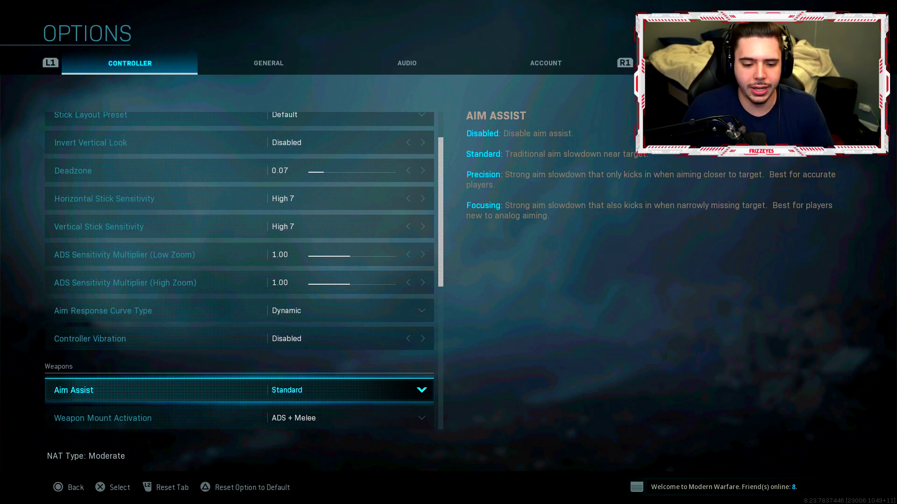
{"action": "key", "text": "Down"}
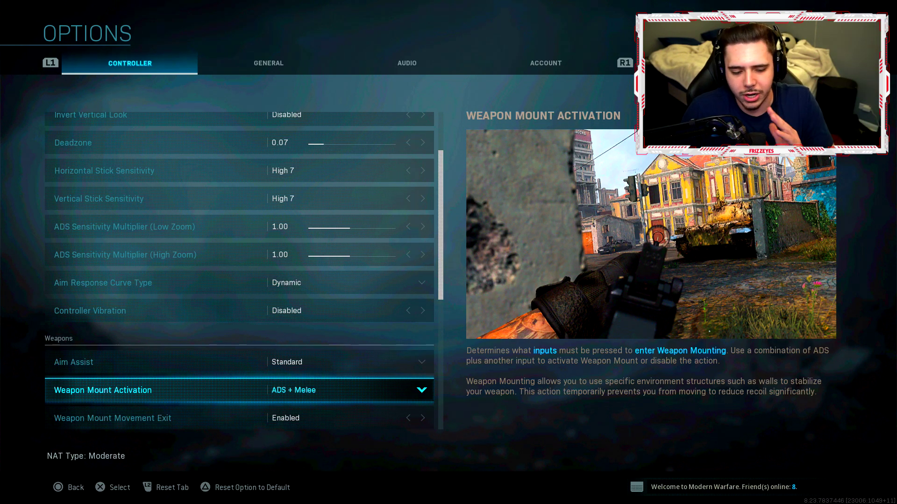
{"action": "key", "text": "Down"}
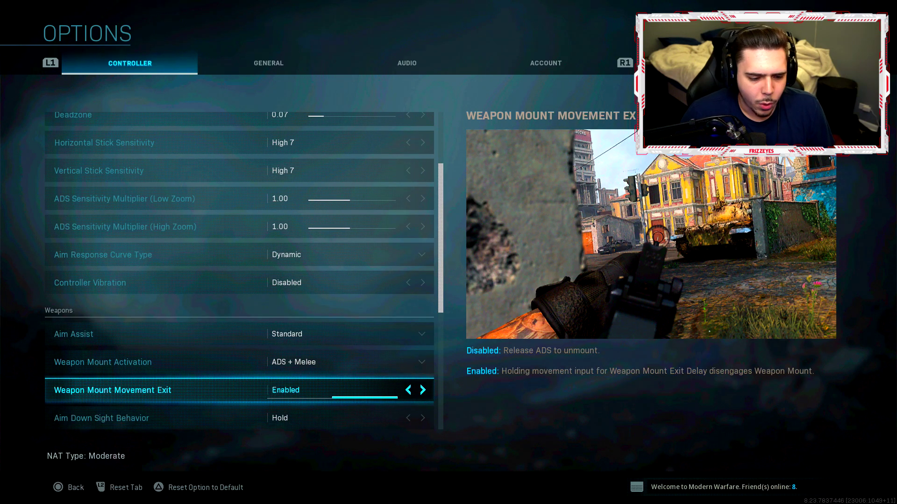
{"action": "key", "text": "Down"}
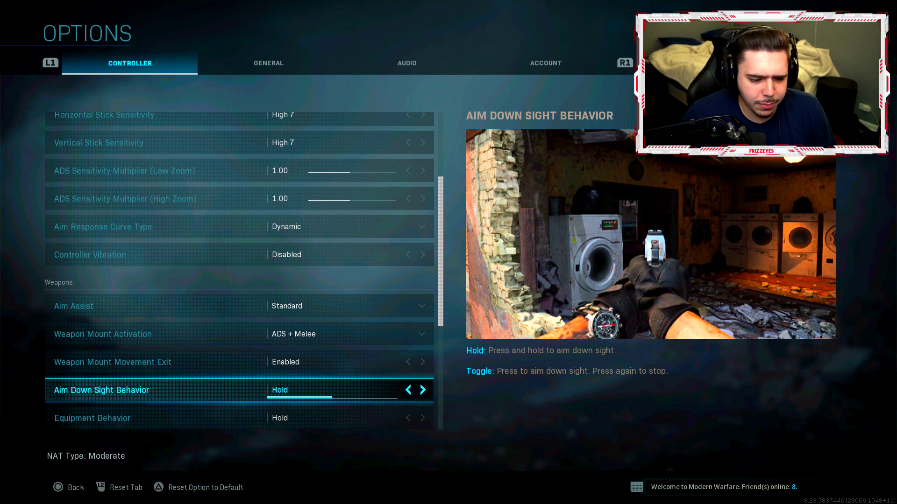
{"action": "key", "text": "Down"}
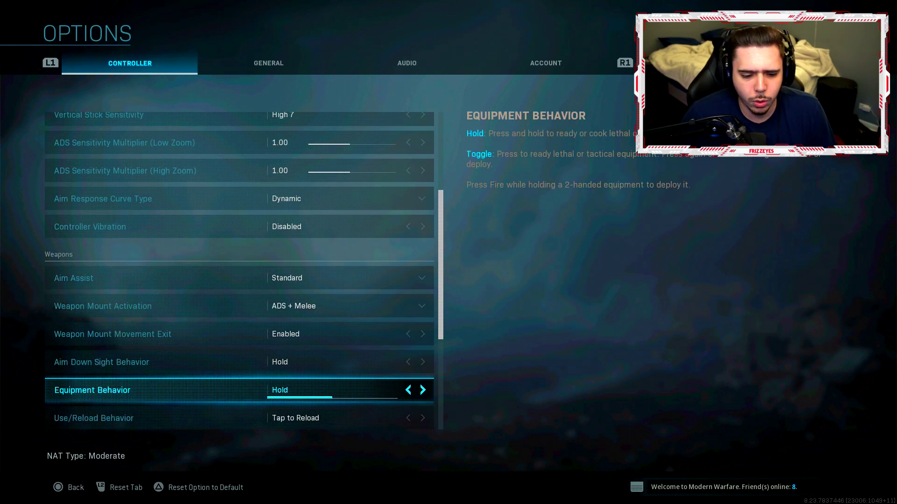
Try the Contextual Tap option for Use/Reload Behavior and return it to Tap to Reload
{"action": "key", "text": "Down"}
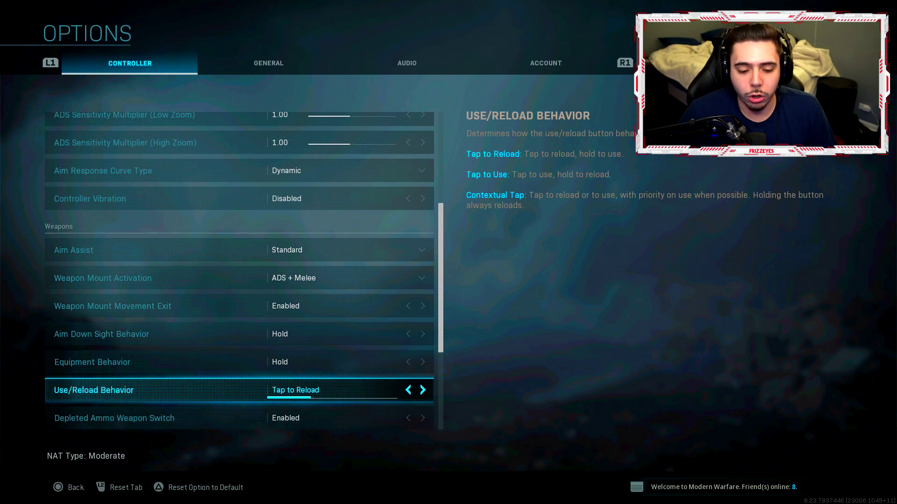
{"action": "key", "text": "Left"}
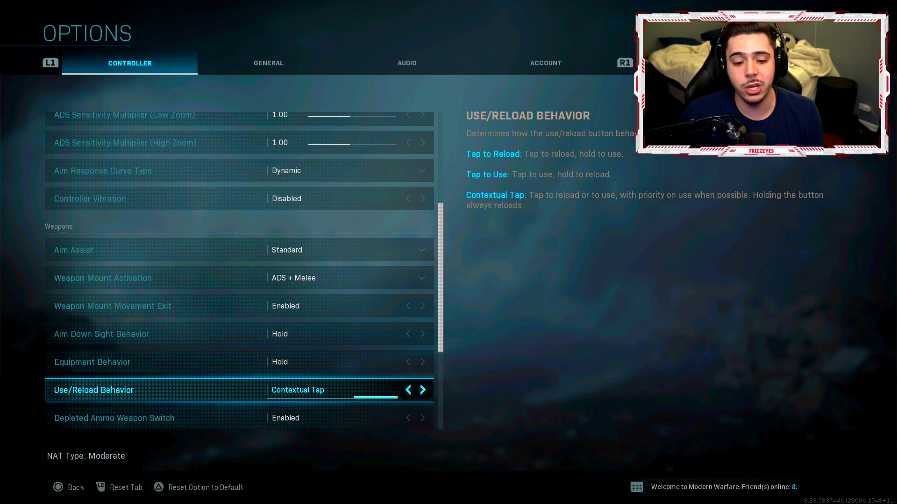
{"action": "key", "text": "Right"}
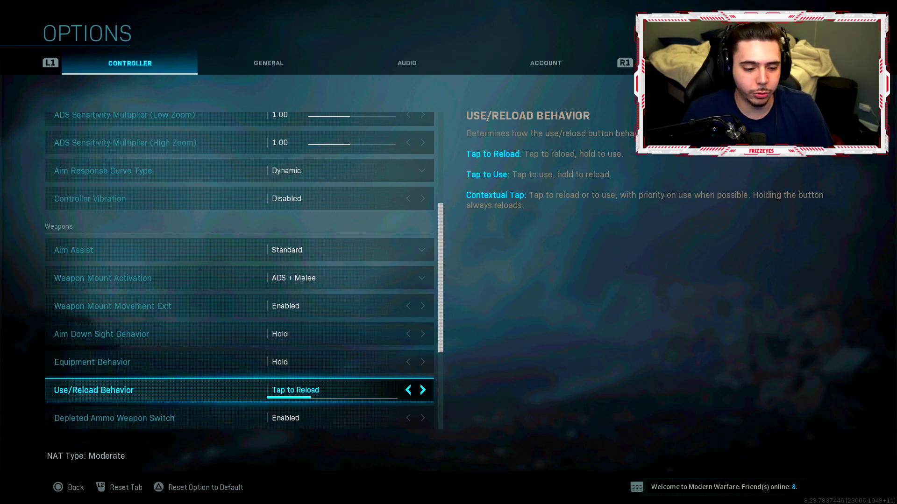
Review the Depleted Ammo Weapon Switch setting and the Movement settings from Slide Behavior through Automatic Sprint
{"action": "key", "text": "Down"}
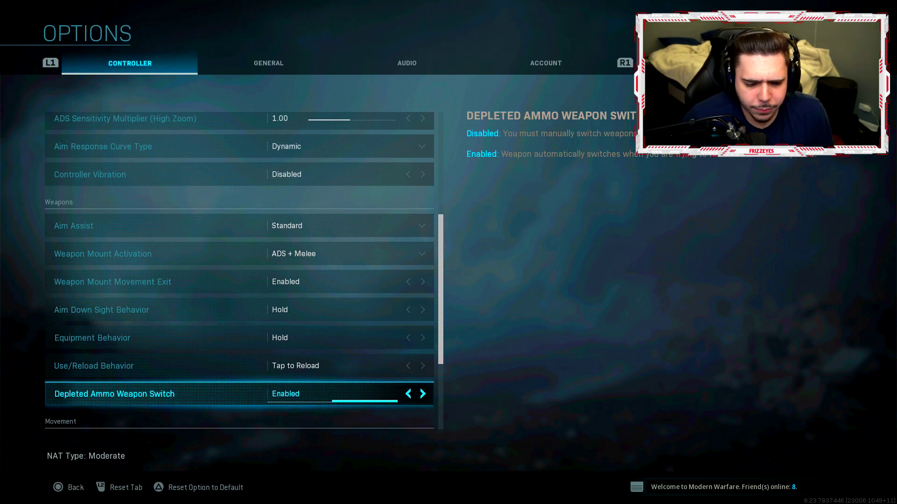
{"action": "key", "text": "Down"}
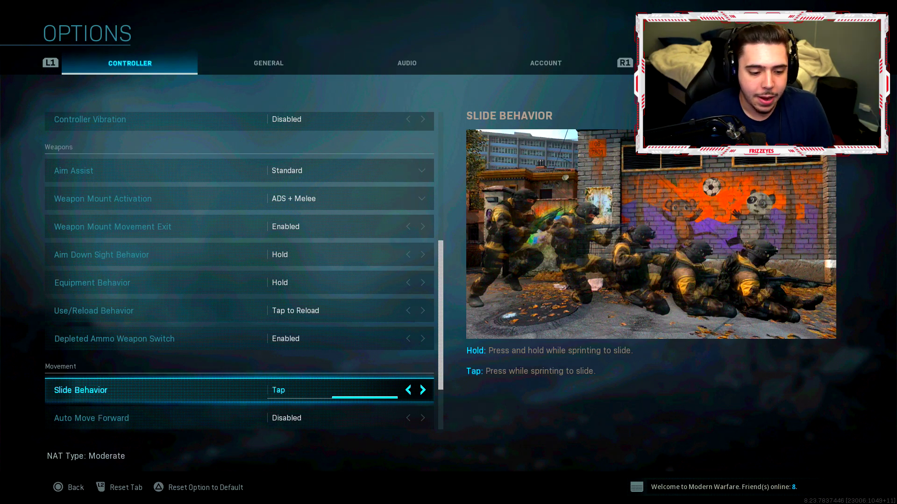
{"action": "key", "text": "Down"}
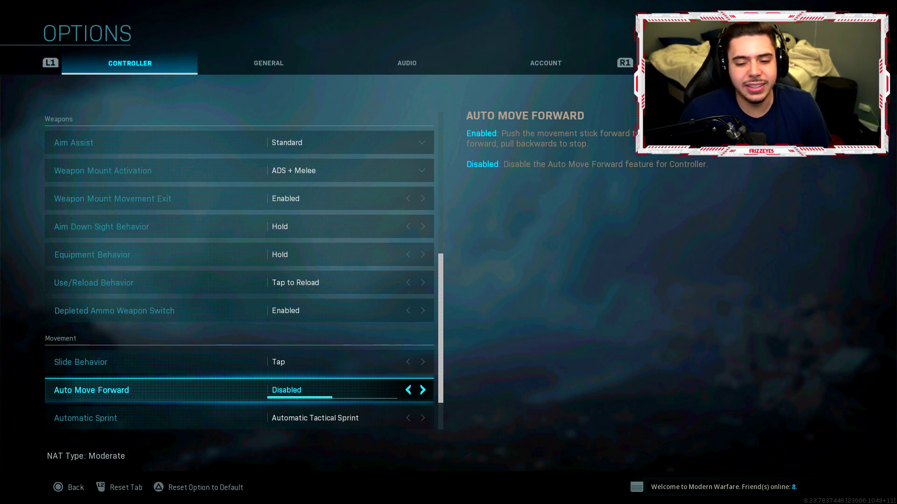
{"action": "key", "text": "Down"}
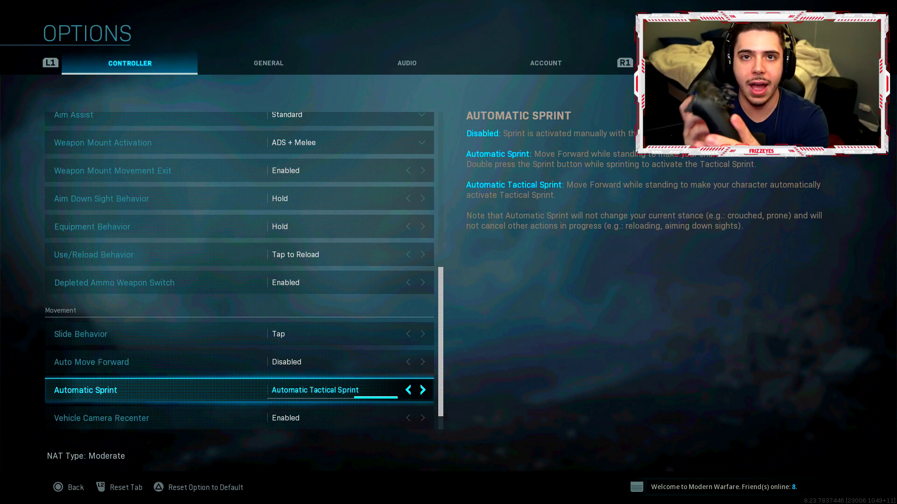
{"action": "key", "text": "Escape"}
{"action": "key", "text": "Up"}
{"action": "key", "text": "Up"}
{"action": "key", "text": "Up"}
{"action": "key", "text": "Up"}
{"action": "key", "text": "Up"}
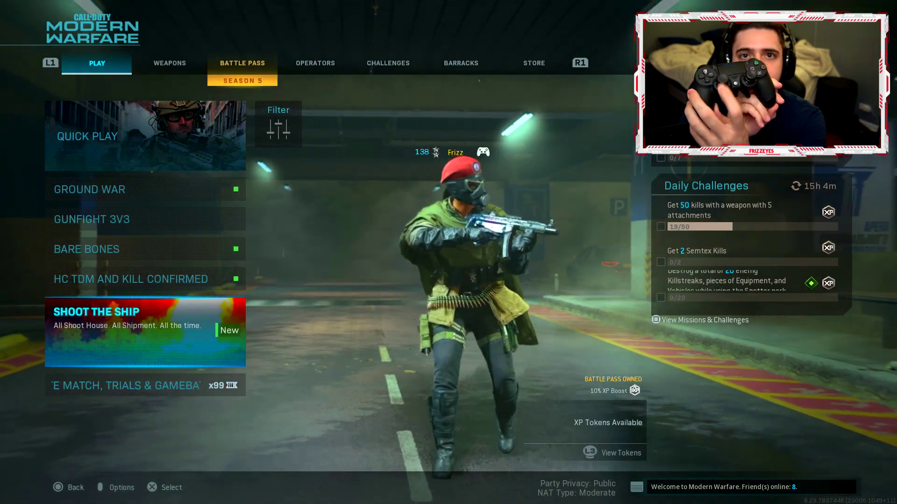
{"action": "key", "text": "Up"}
{"action": "key", "text": "Up"}
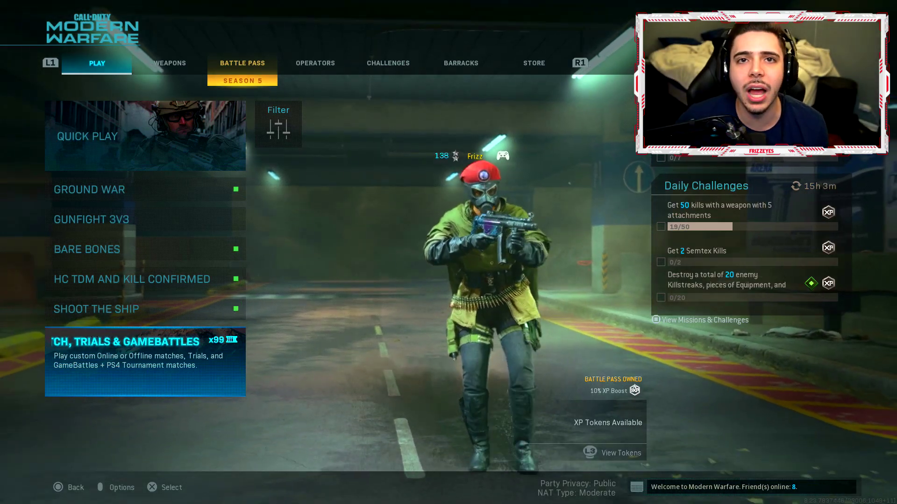
{"action": "key", "text": "Escape"}
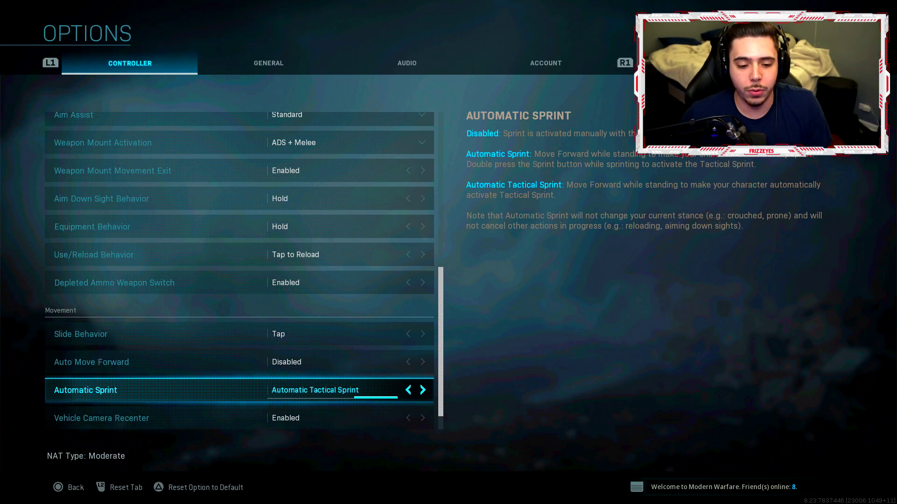
Review the remaining Movement settings for Automatic Sprint, Vehicle Camera Recenter and Parachute Auto-Deploy
{"action": "key", "text": "Up"}
{"action": "key", "text": "Up"}
{"action": "key", "text": "Down"}
{"action": "key", "text": "Down"}
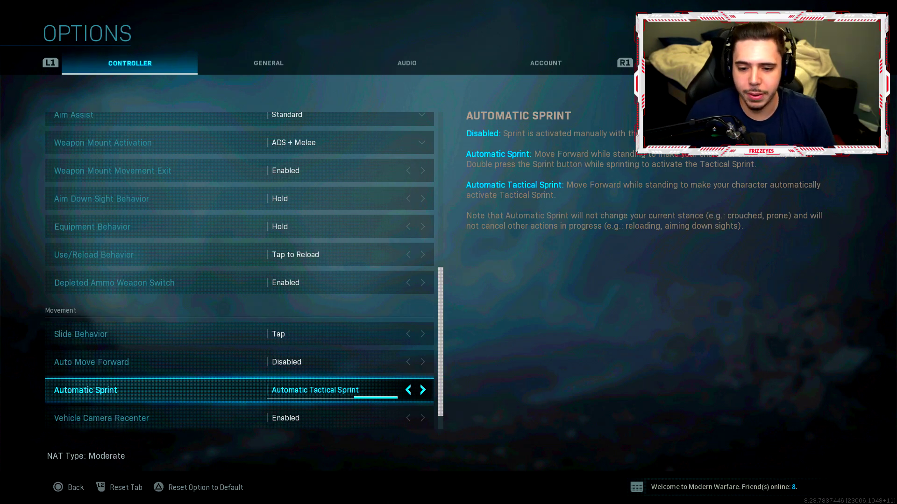
{"action": "key", "text": "Down"}
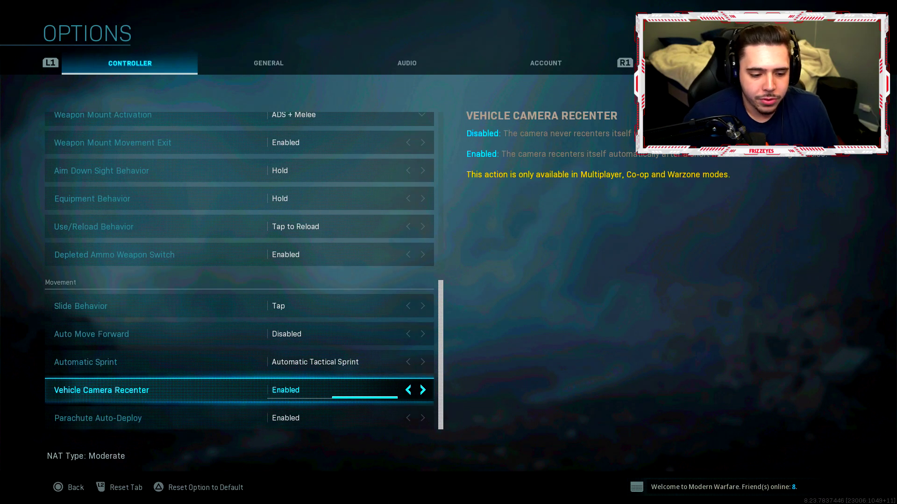
{"action": "key", "text": "Down"}
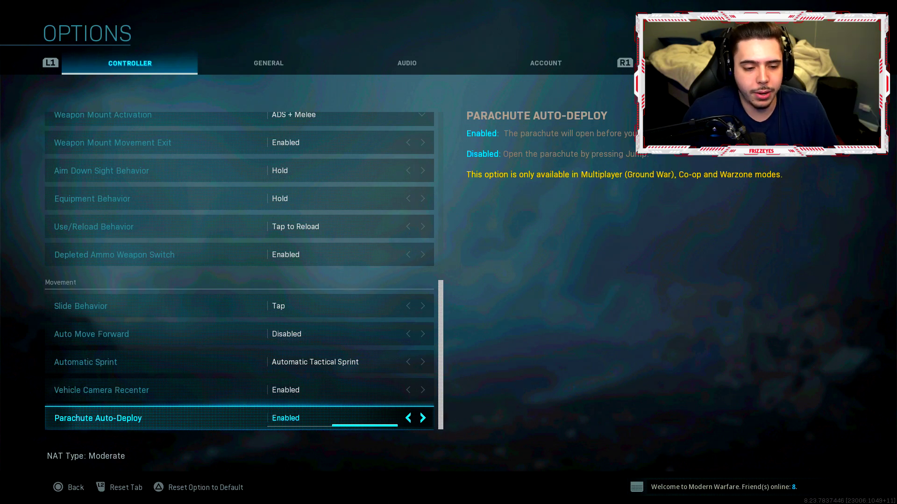
Examine the General settings from Brightness and Film Grain through Subtitles and Colorblind Type
{"action": "key", "text": "e"}
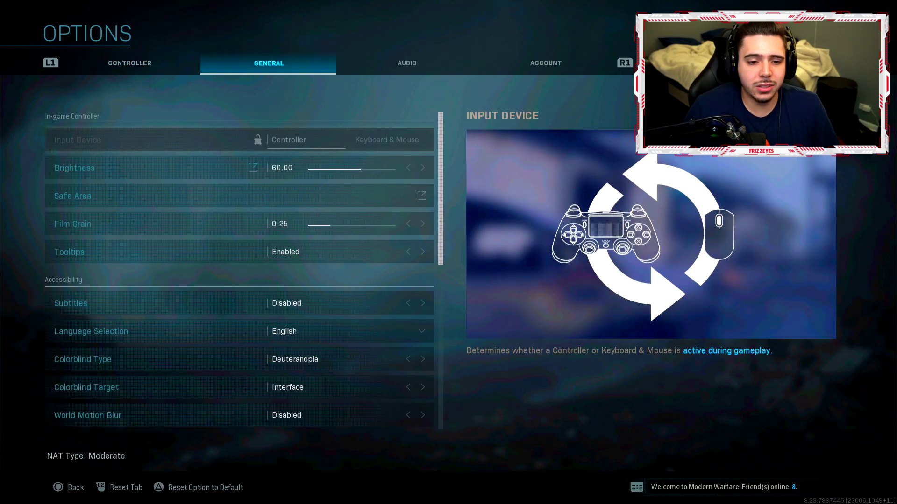
{"action": "key", "text": "Down"}
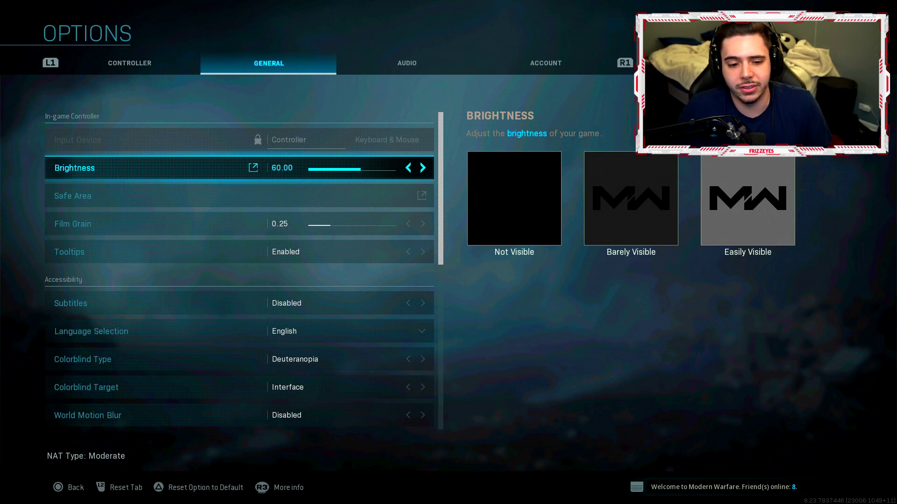
{"action": "key", "text": "Down"}
{"action": "key", "text": "Down"}
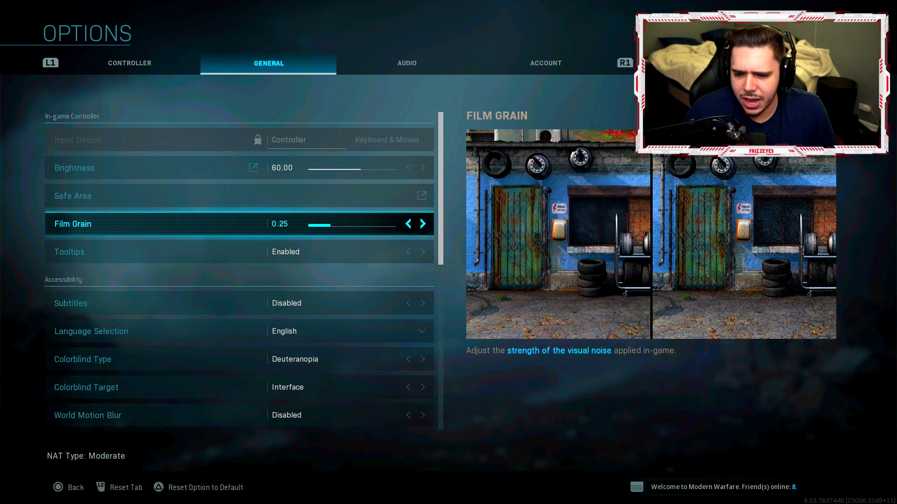
{"action": "key", "text": "Down"}
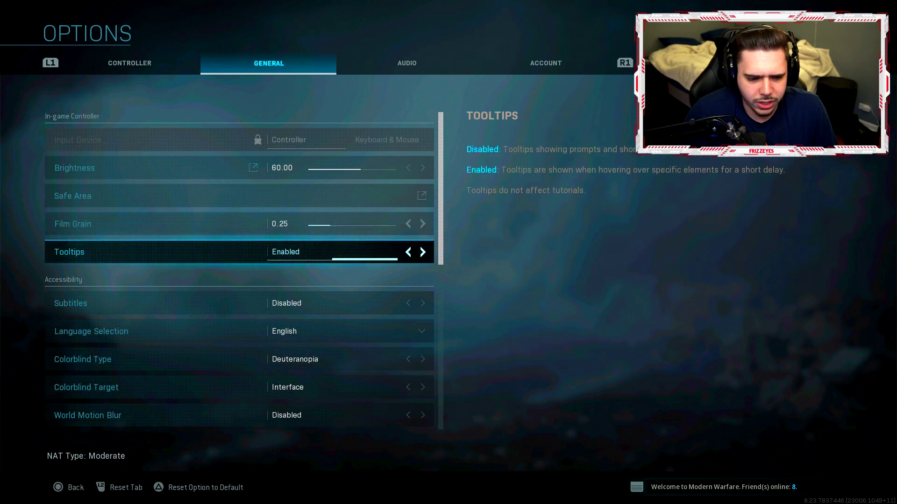
{"action": "key", "text": "Down"}
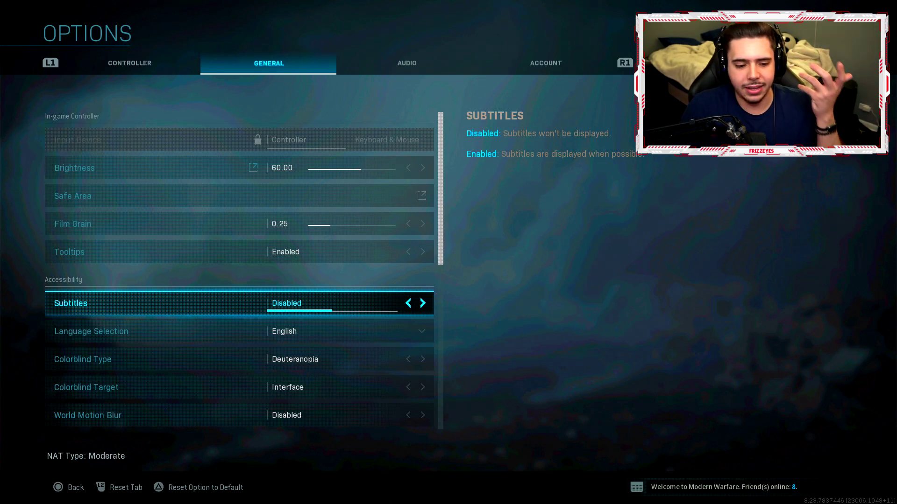
{"action": "key", "text": "Down"}
{"action": "key", "text": "Down"}
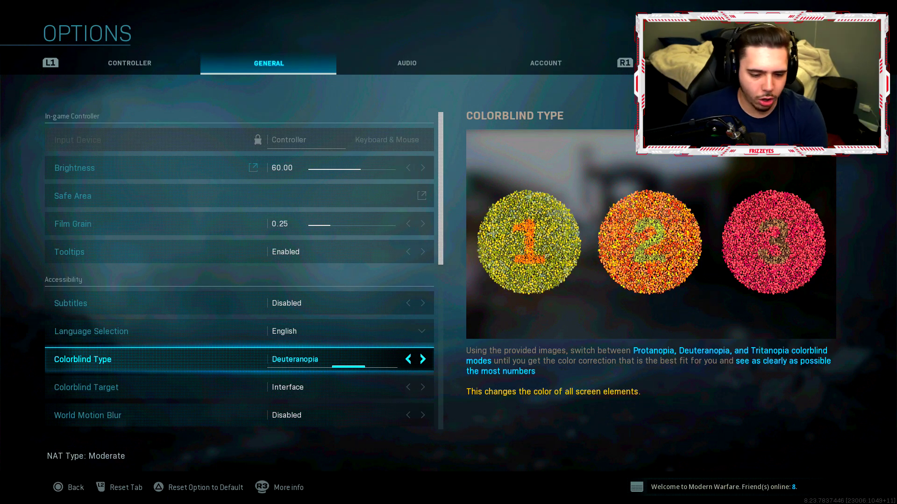
Try a different Colorblind Target option and return it to Interface
{"action": "left_click", "coordinate": [87, 387]}
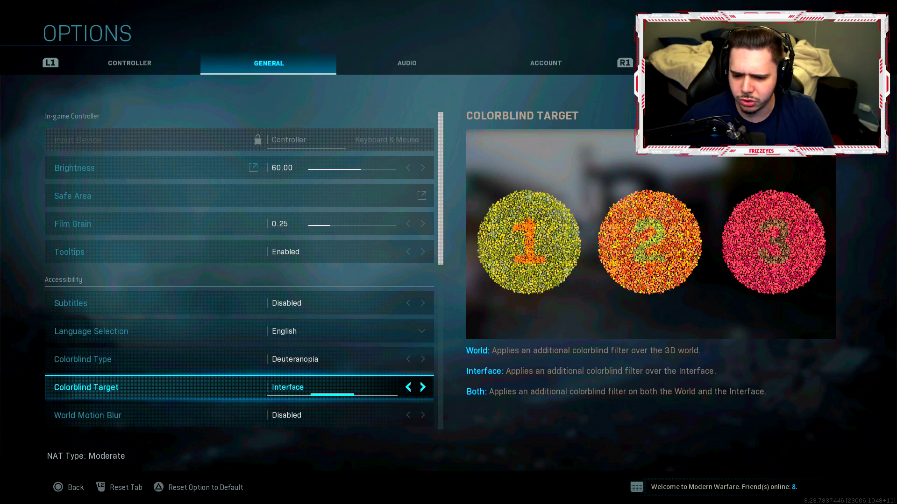
{"action": "key", "text": "Right"}
{"action": "key", "text": "Left"}
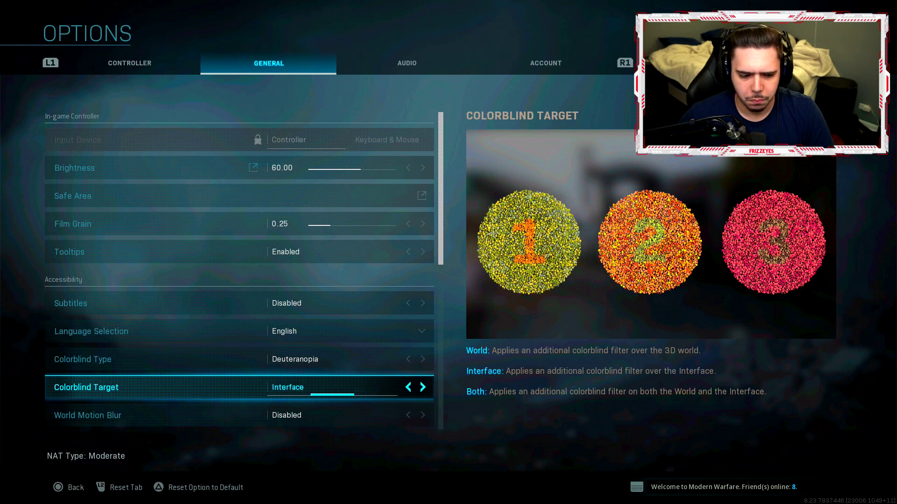
Review the General settings from Colorblind Target and World and Weapon Motion Blur through Mini Map Shape and Mini Map Rotation
{"action": "key", "text": "Left"}
{"action": "key", "text": "Right"}
{"action": "key", "text": "Down"}
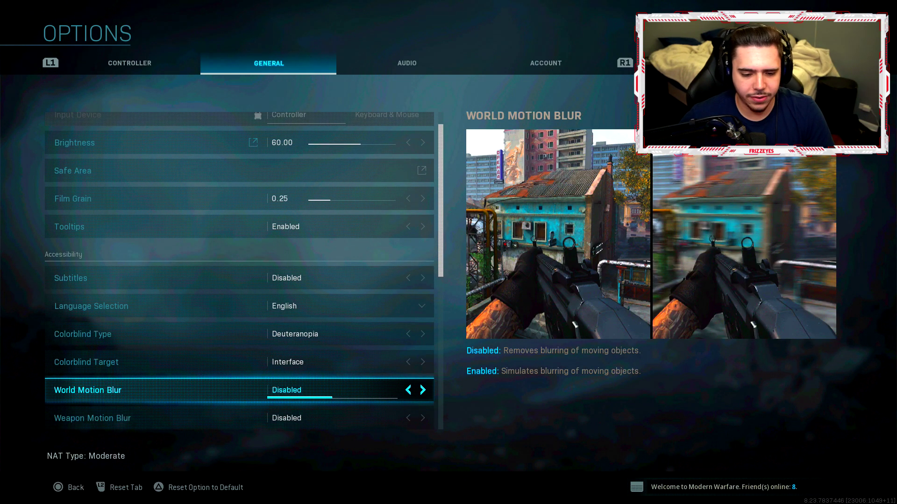
{"action": "key", "text": "Down"}
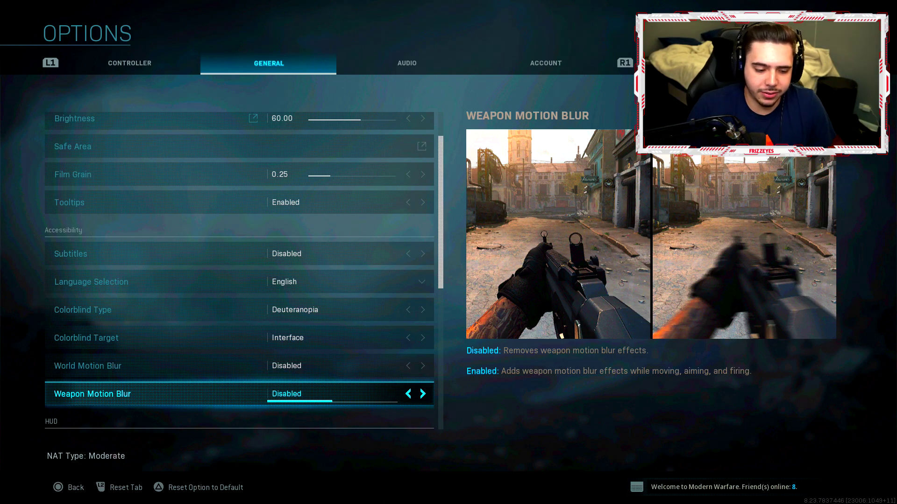
{"action": "key", "text": "Down"}
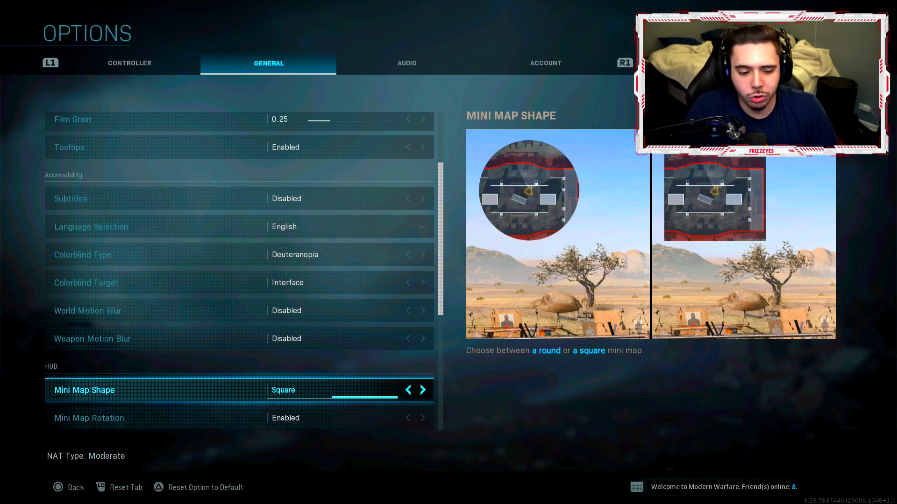
{"action": "key", "text": "Down"}
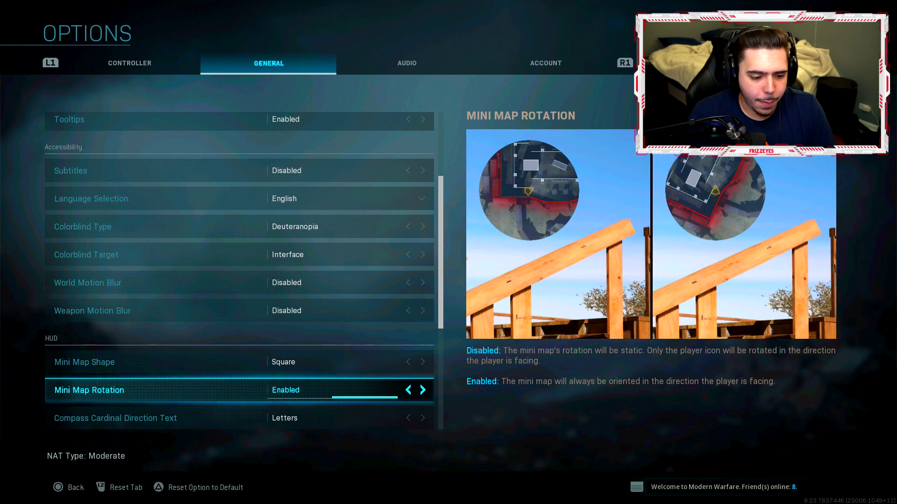
Try Numbers for the Compass Cardinal Direction Text and return it to Letters
{"action": "key", "text": "Down"}
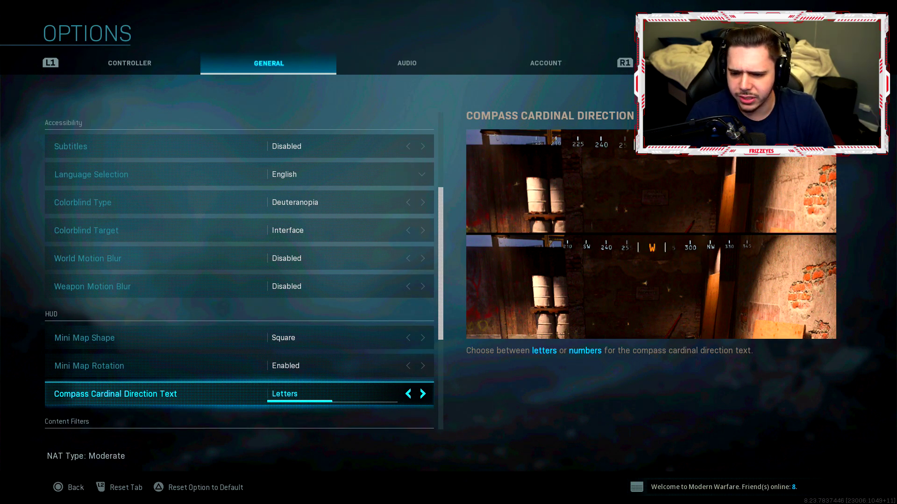
{"action": "key", "text": "Right"}
{"action": "key", "text": "Left"}
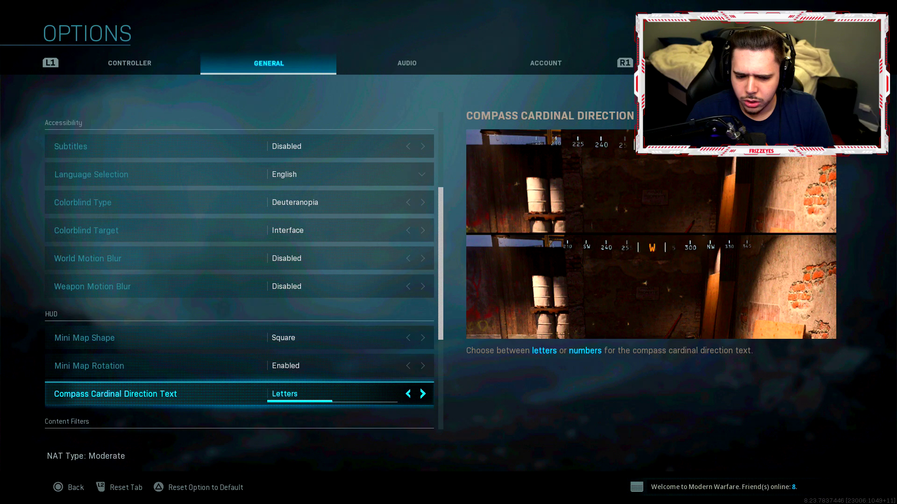
{"action": "key", "text": "Right"}
{"action": "key", "text": "Right"}
{"action": "key", "text": "Right"}
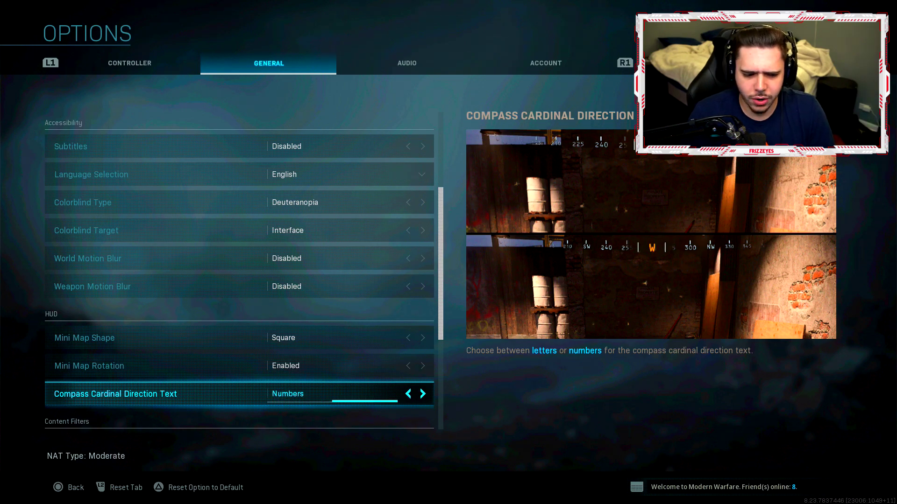
{"action": "key", "text": "Right"}
{"action": "key", "text": "Right"}
{"action": "key", "text": "Right"}
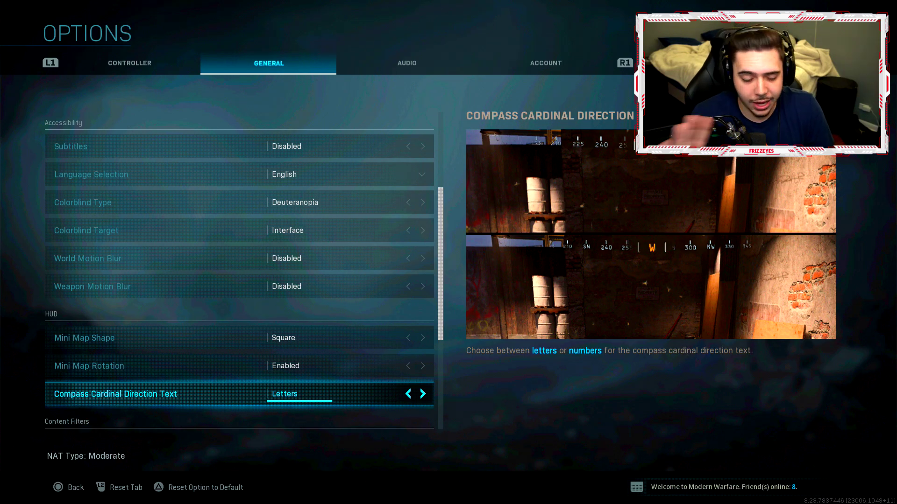
{"action": "key", "text": "Down"}
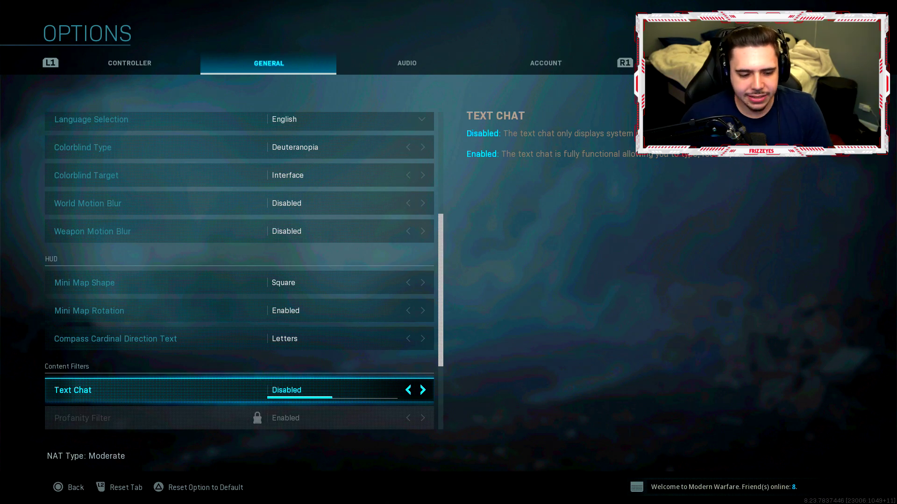
Examine the Audio volume settings from Audio Mix and Master Volume through Juggernaut Music and Hit Marker Sound Effects
{"action": "key", "text": "e"}
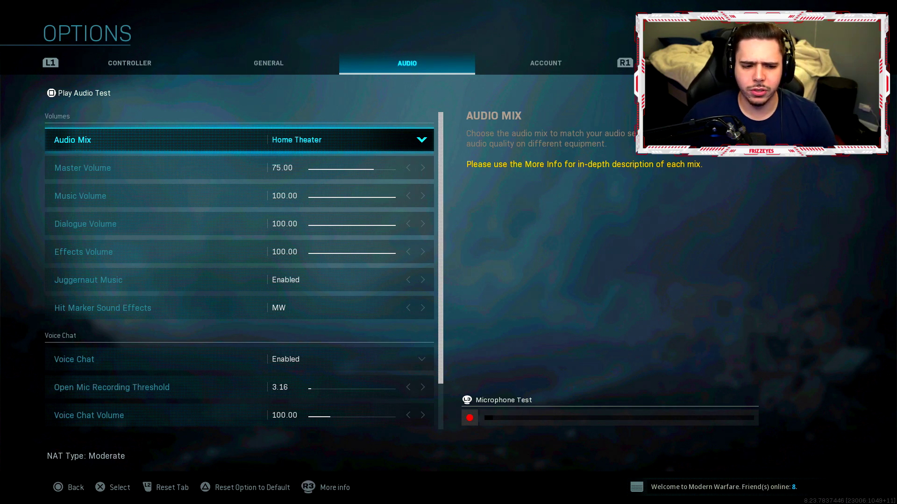
{"action": "key", "text": "Down"}
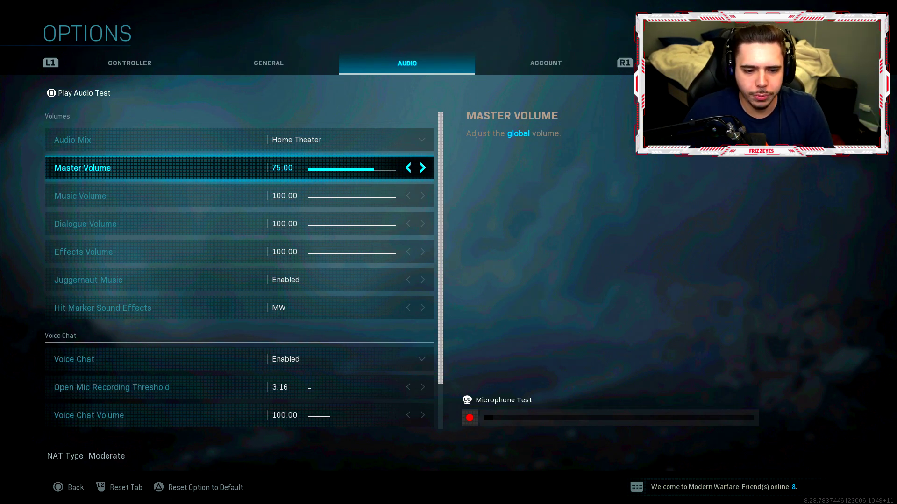
{"action": "key", "text": "Up"}
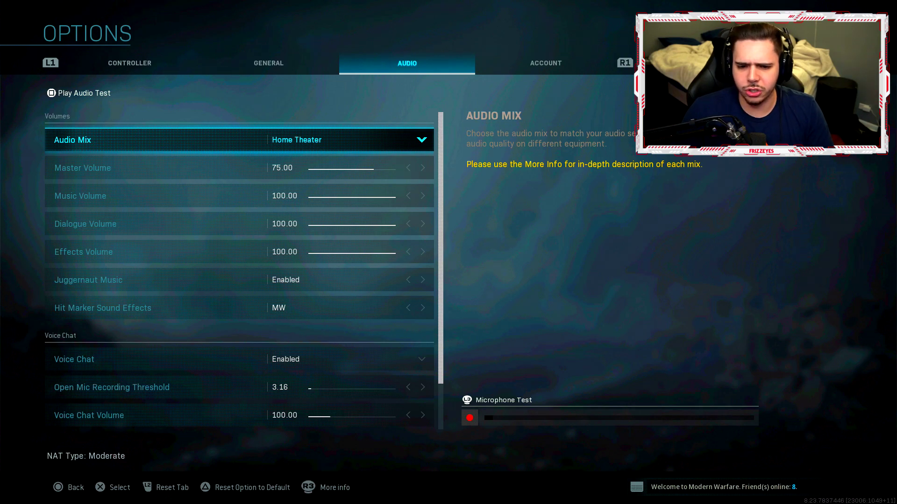
{"action": "key", "text": "Down"}
{"action": "key", "text": "Down"}
{"action": "key", "text": "Down"}
{"action": "key", "text": "Down"}
{"action": "key", "text": "Down"}
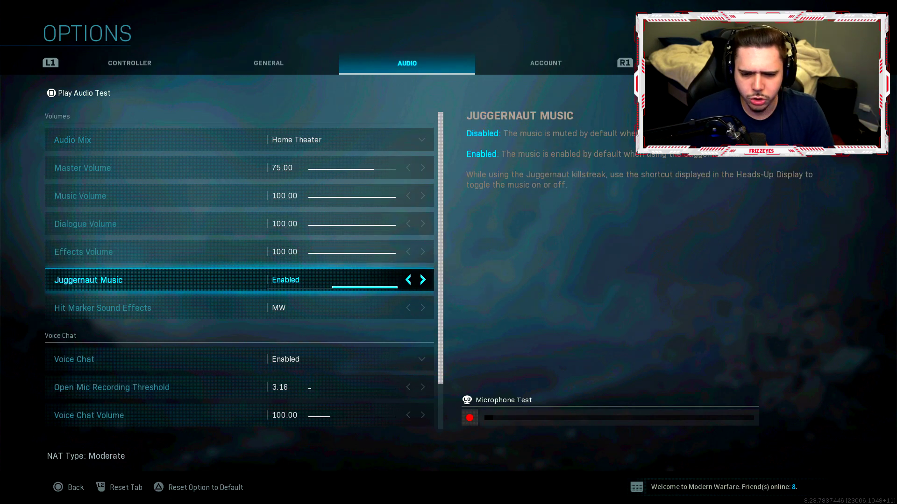
{"action": "key", "text": "Down"}
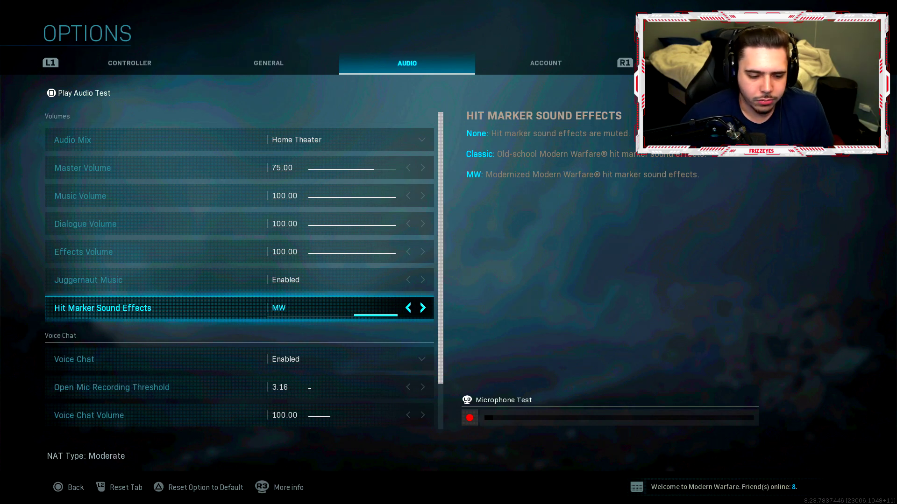
Review the Voice Chat settings from Voice Chat and Open Mic Recording Threshold through Microphone Volume and Voice Chat Effect
{"action": "left_click", "coordinate": [239, 359]}
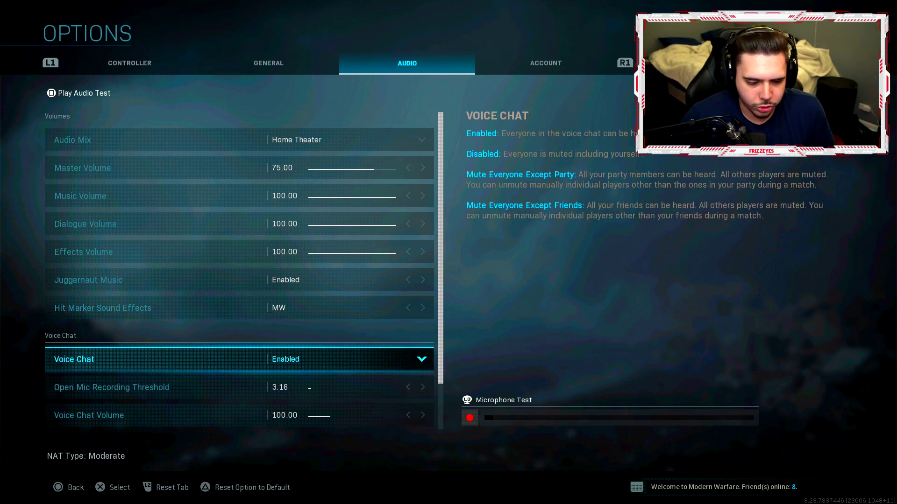
{"action": "left_click", "coordinate": [240, 387]}
{"action": "key", "text": "Down"}
{"action": "key", "text": "Down"}
{"action": "key", "text": "Down"}
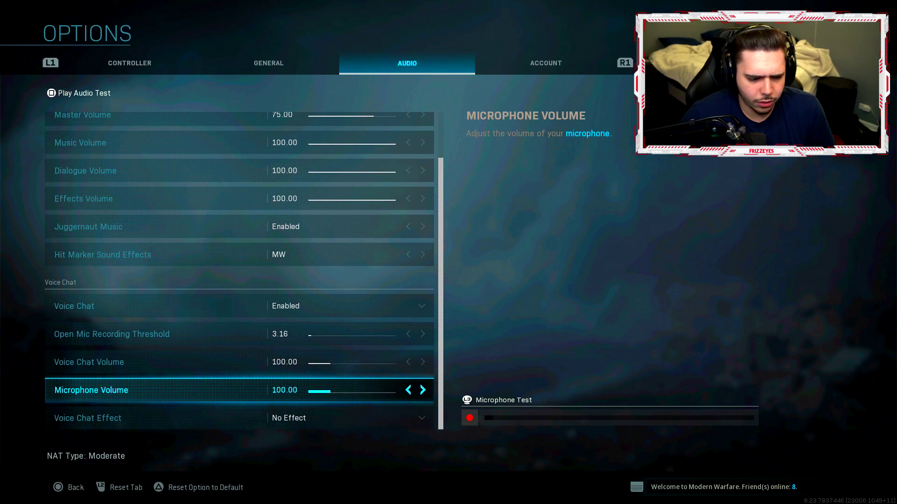
{"action": "key", "text": "Up"}
{"action": "key", "text": "Down"}
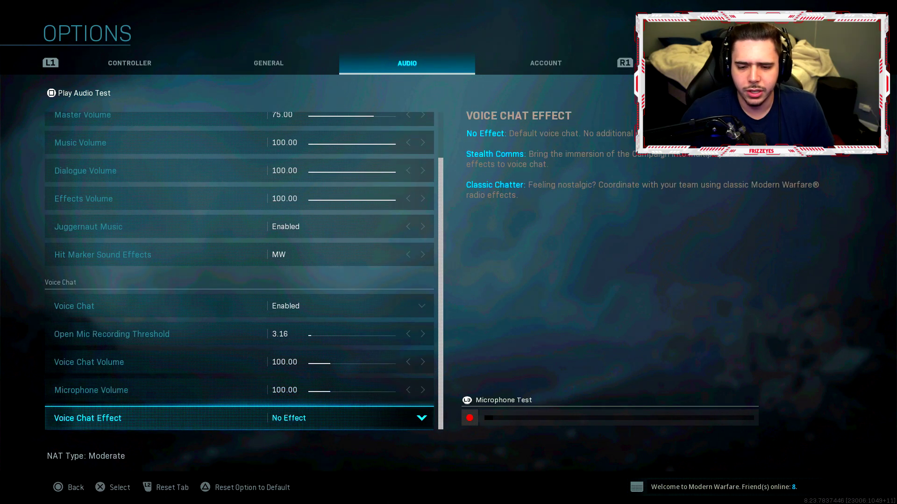
Examine the Account settings, covering Crossplay, Crossplay Communication, Friend Request & Party Invite Notifications and the remaining entries
{"action": "key", "text": "e"}
{"action": "key", "text": "Down"}
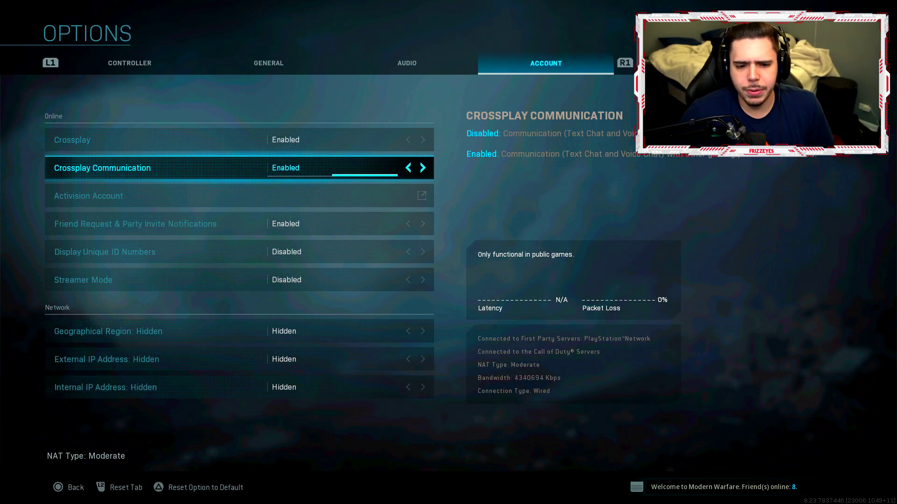
{"action": "key", "text": "Up"}
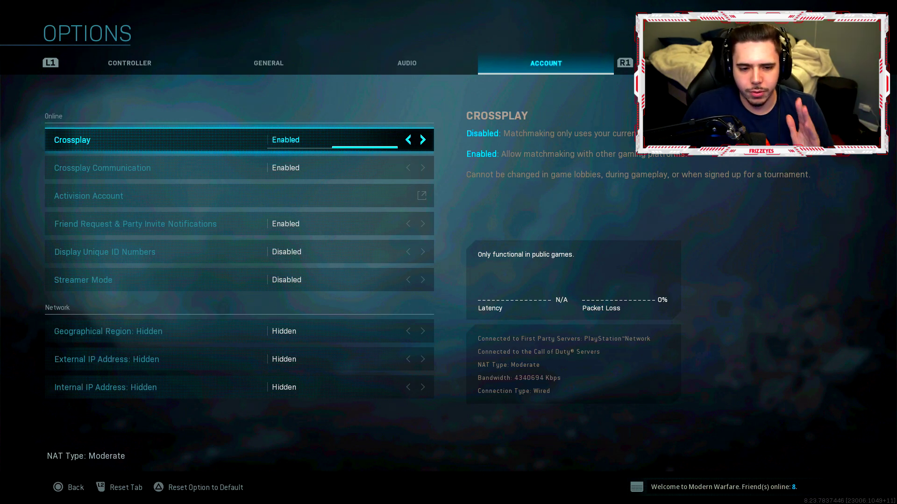
{"action": "key", "text": "Down"}
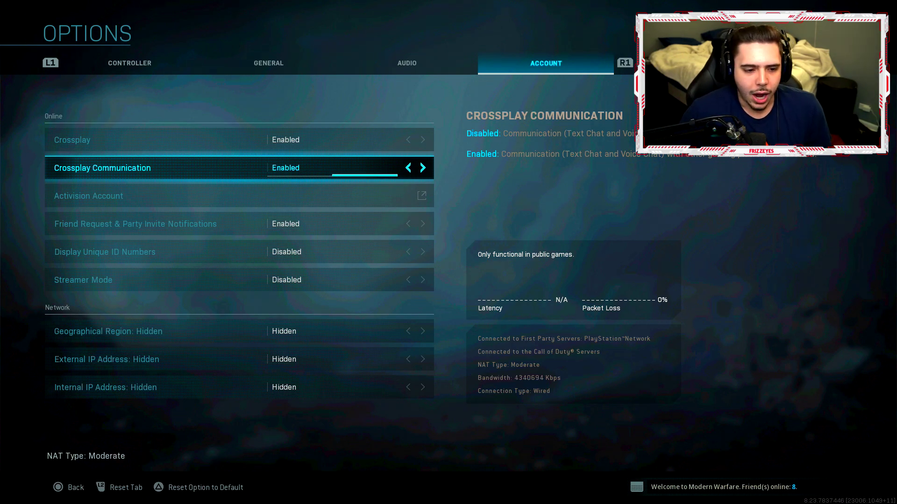
{"action": "key", "text": "Down"}
{"action": "key", "text": "Down"}
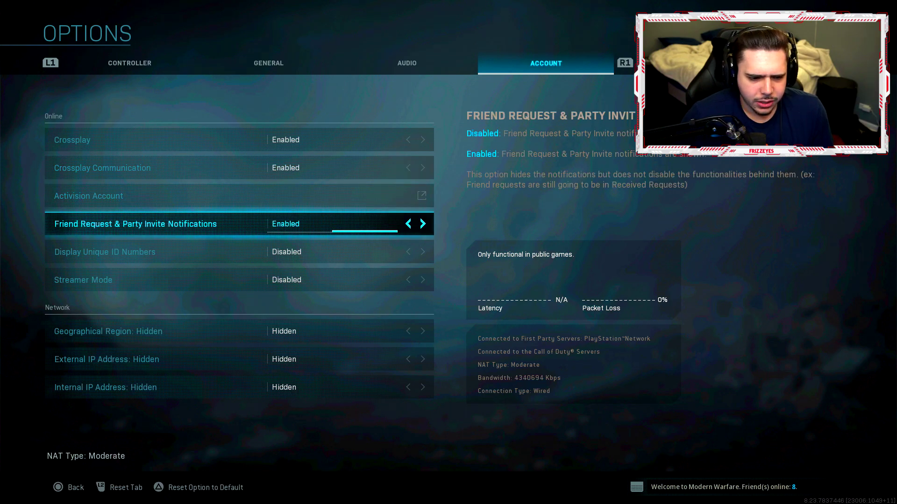
{"action": "key", "text": "Down"}
{"action": "key", "text": "Down"}
{"action": "key", "text": "Down"}
{"action": "key", "text": "Down"}
{"action": "key", "text": "Down"}
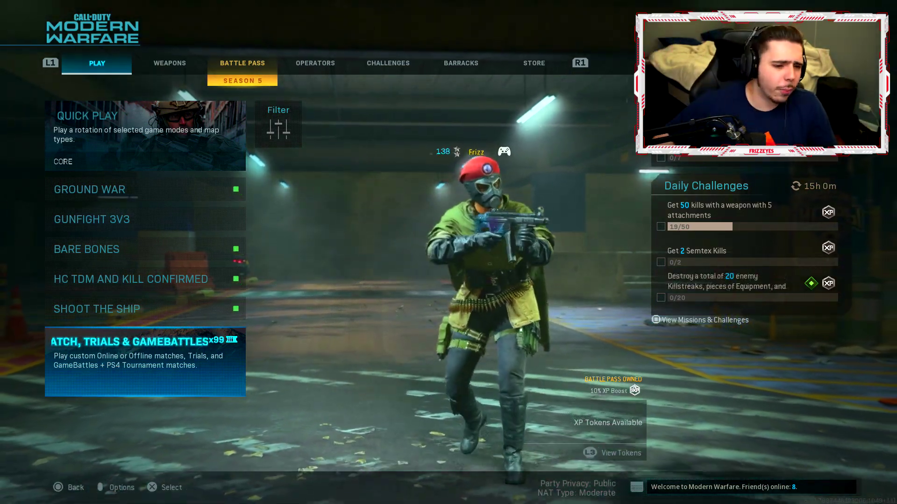
{"action": "key", "text": "e"}
{"action": "key", "text": "e"}
{"action": "key", "text": "e"}
{"action": "key", "text": "e"}
{"action": "key", "text": "e"}
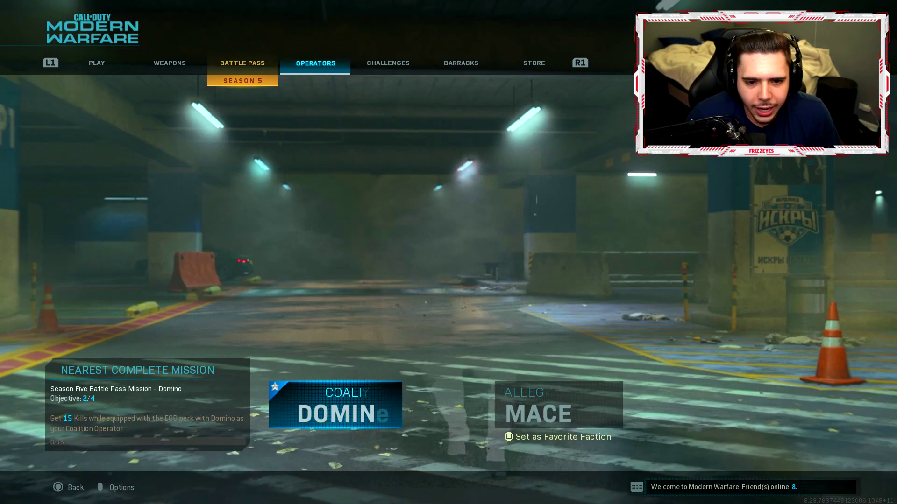
{"action": "key", "text": "Down"}
{"action": "key", "text": "Down"}
{"action": "key", "text": "Down"}
{"action": "key", "text": "Down"}
{"action": "key", "text": "Down"}
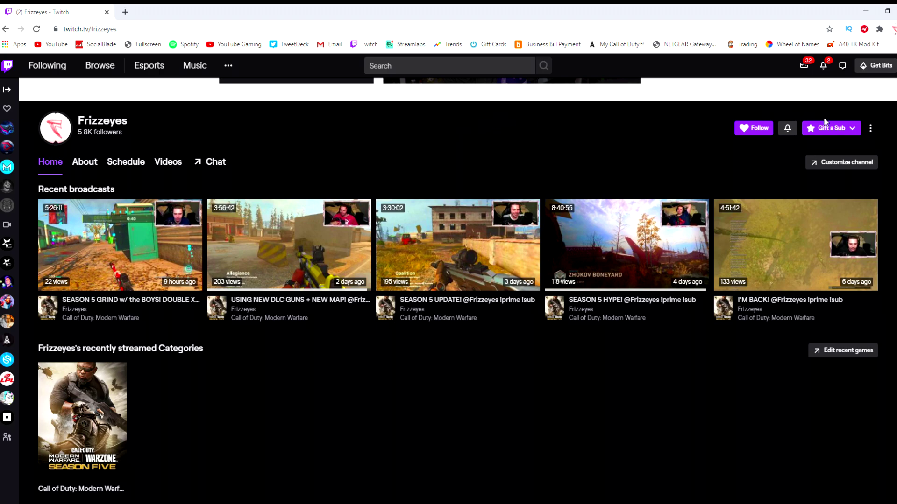
Look at the gift subscription options on the streamer's Twitch channel and close them
{"action": "left_click", "coordinate": [826, 132]}
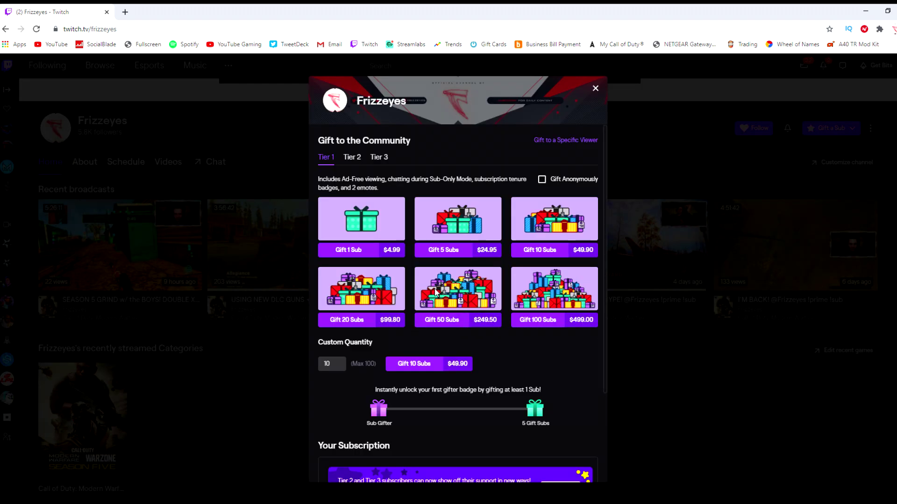
{"action": "left_click", "coordinate": [594, 89]}
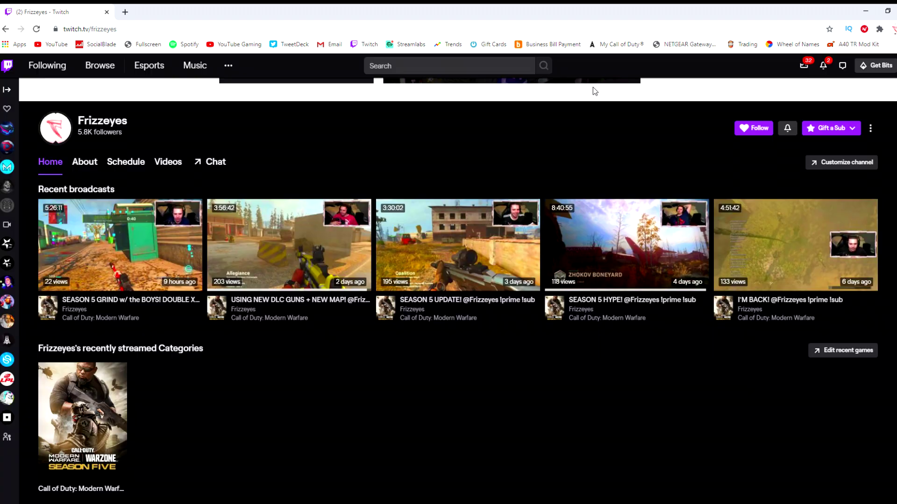